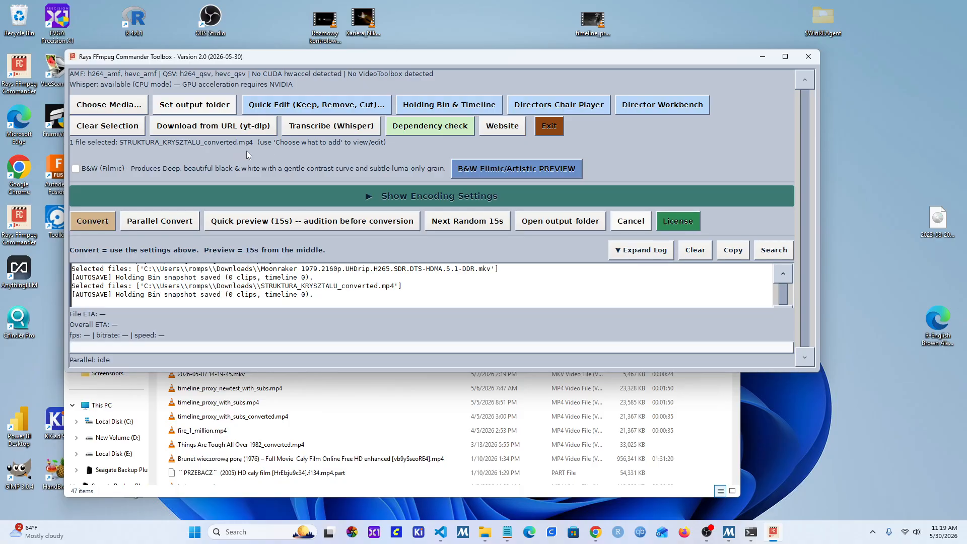
Step: Open the Whisper transcription settings for the selected video and set the processing device to GPU
click(332, 131)
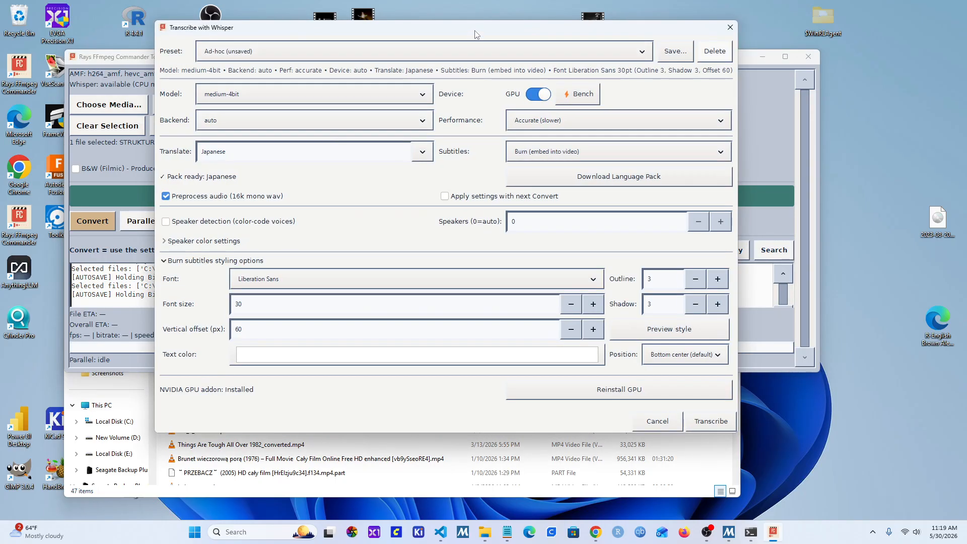
drag(474, 31, 474, 77)
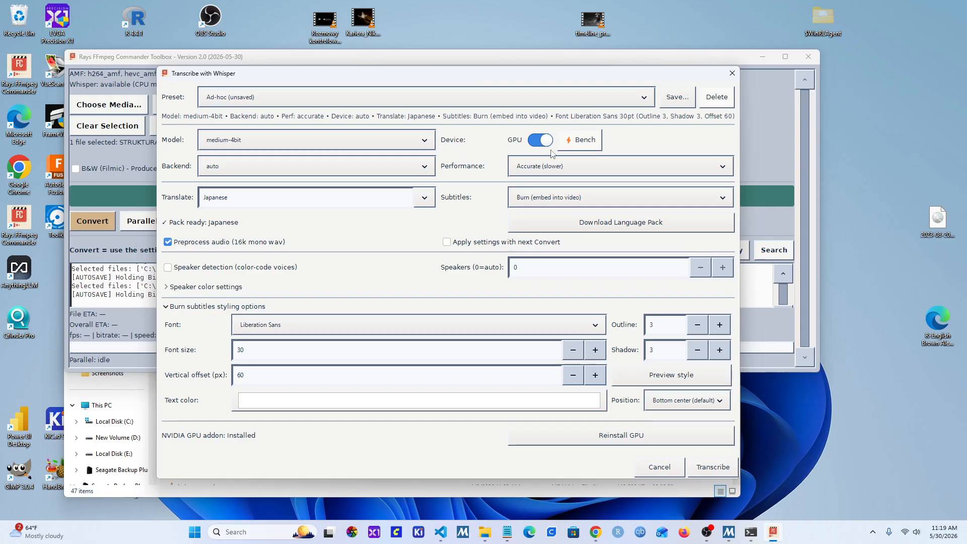
click(536, 144)
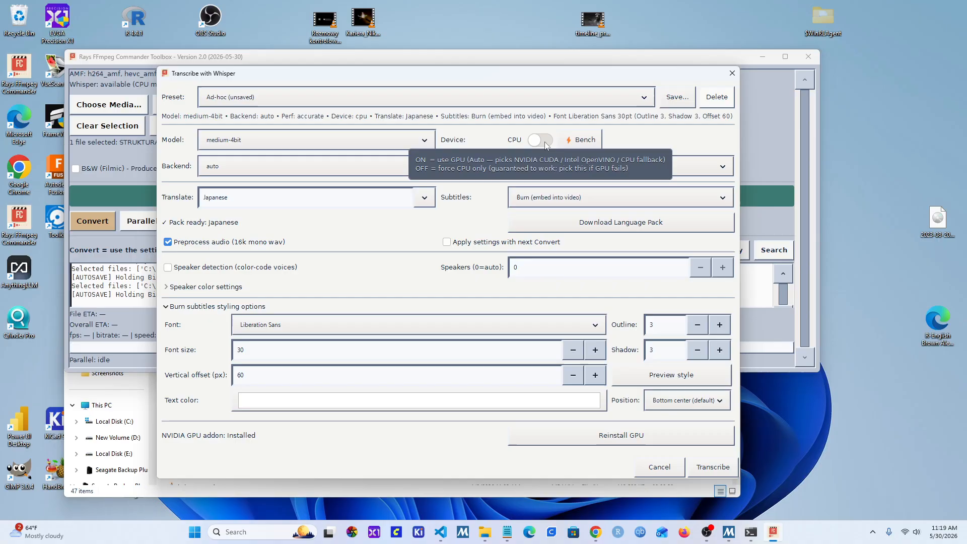
click(547, 142)
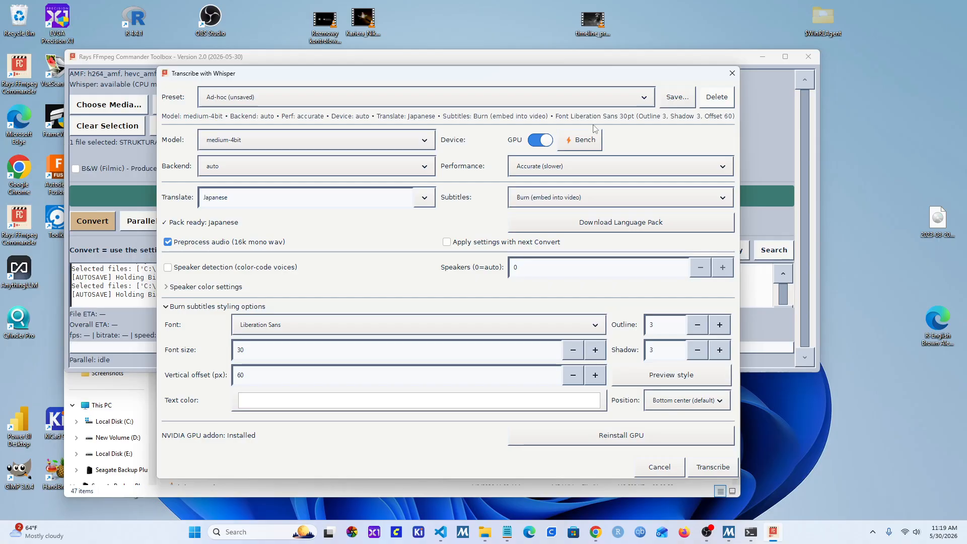
Step: Run the CPU versus GPU benchmark and accept its result
click(592, 146)
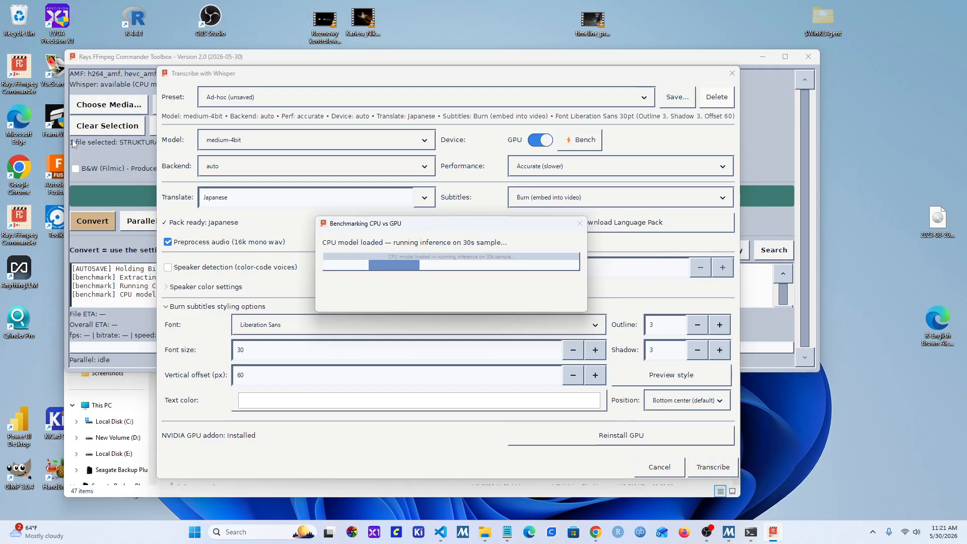
drag(237, 75, 340, 85)
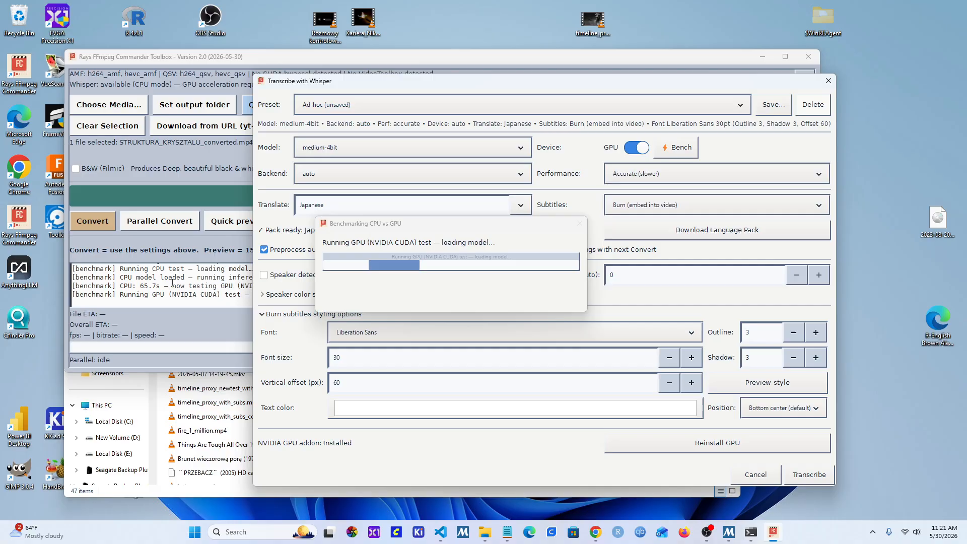
drag(438, 84, 399, 79)
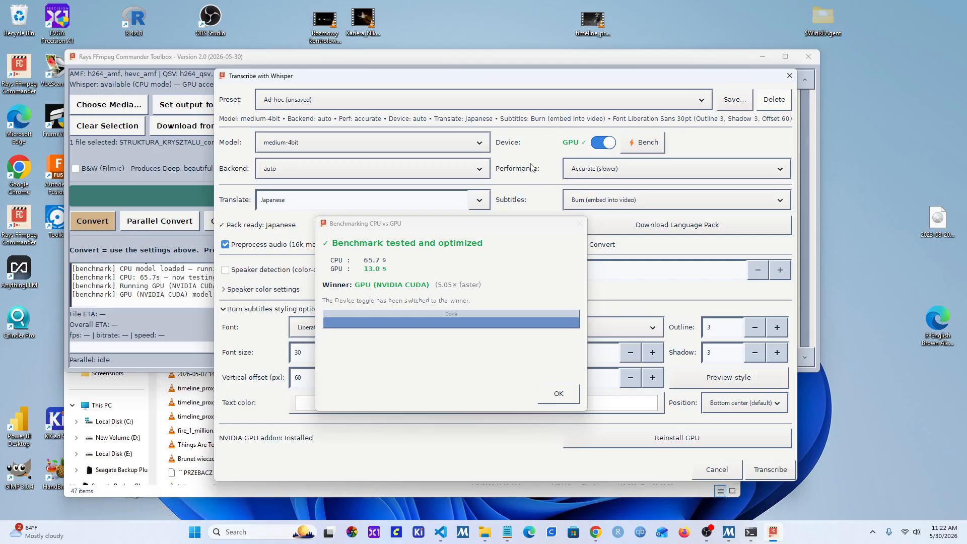
click(558, 394)
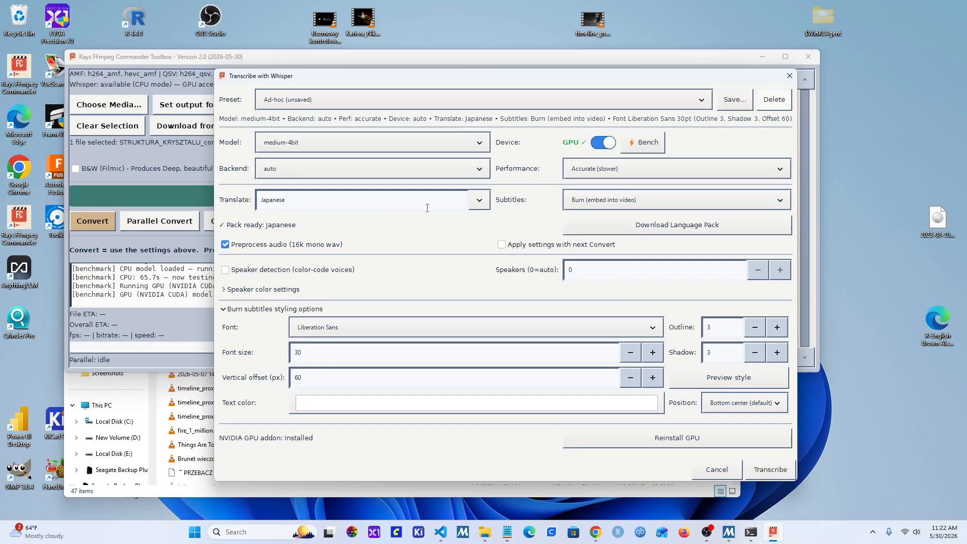
Step: Set the translation language to Hindi and download its language pack
click(479, 200)
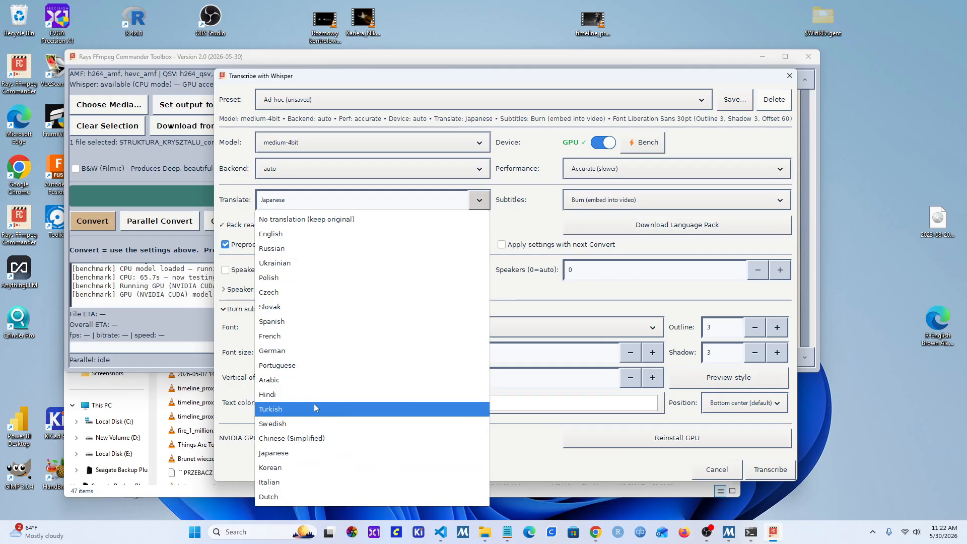
click(293, 396)
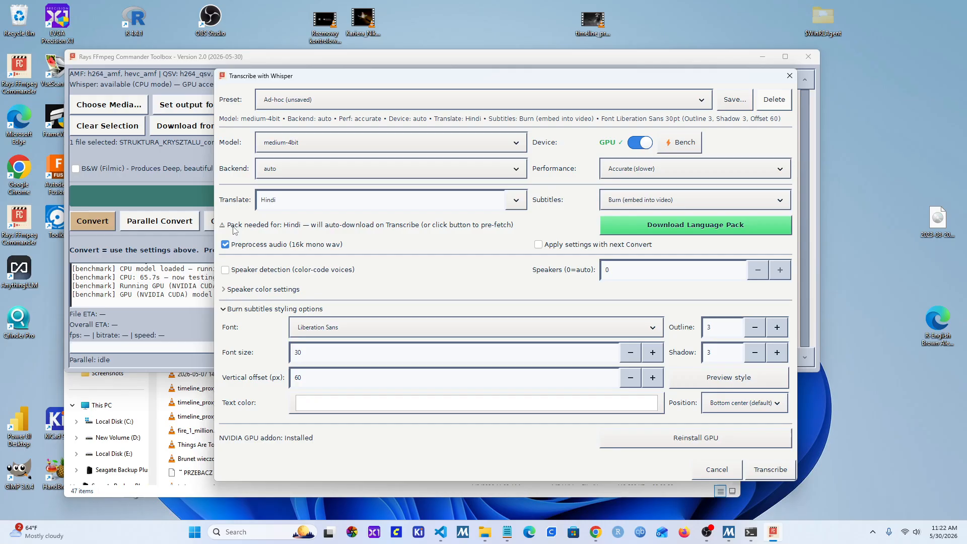
click(634, 226)
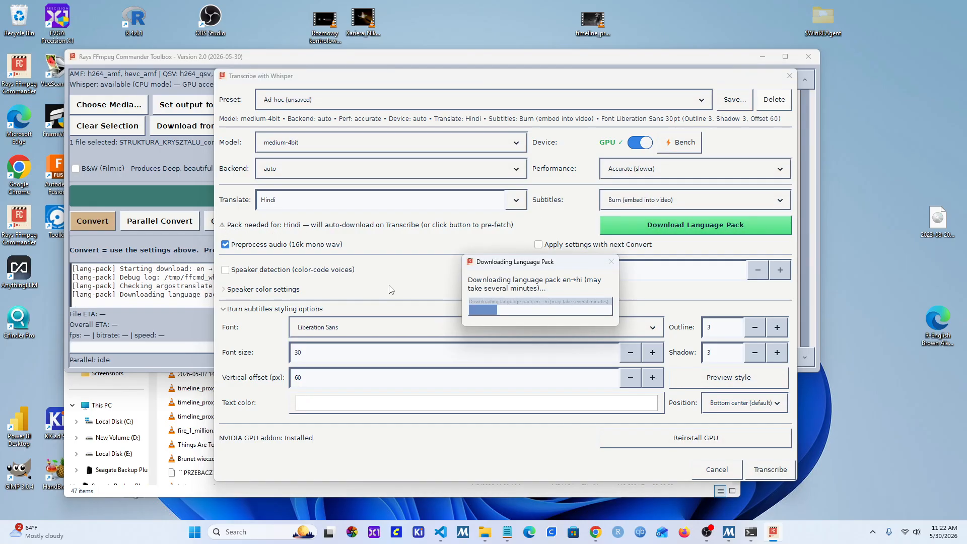
drag(518, 262, 536, 261)
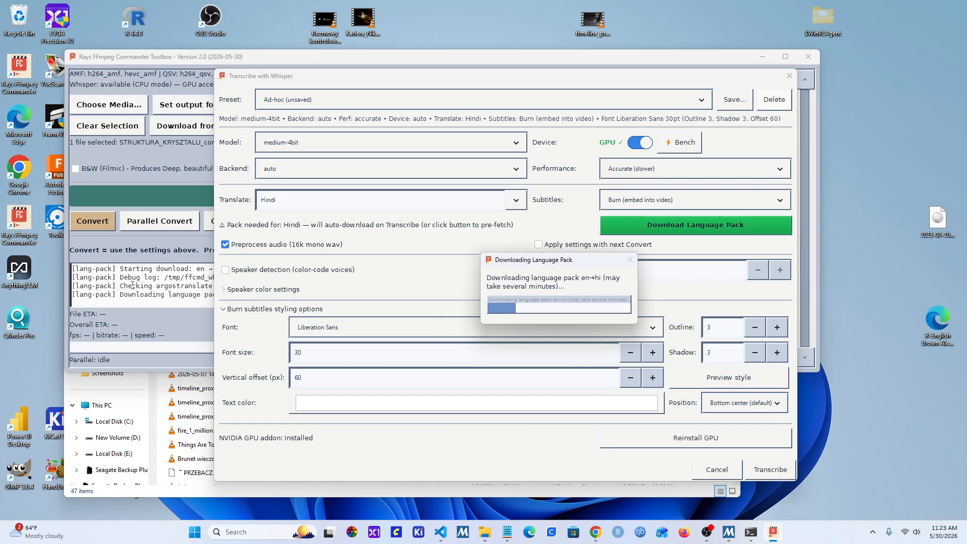
drag(591, 263, 516, 224)
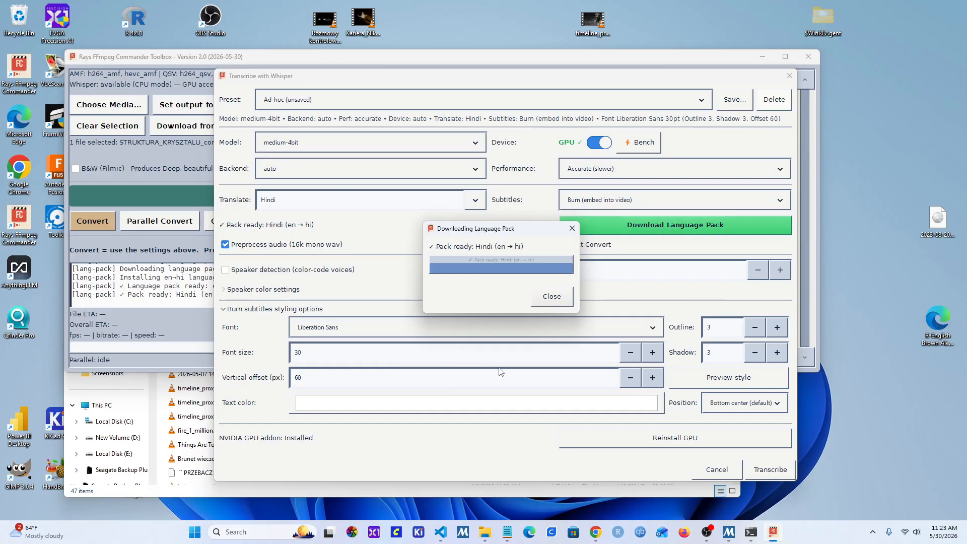
click(553, 297)
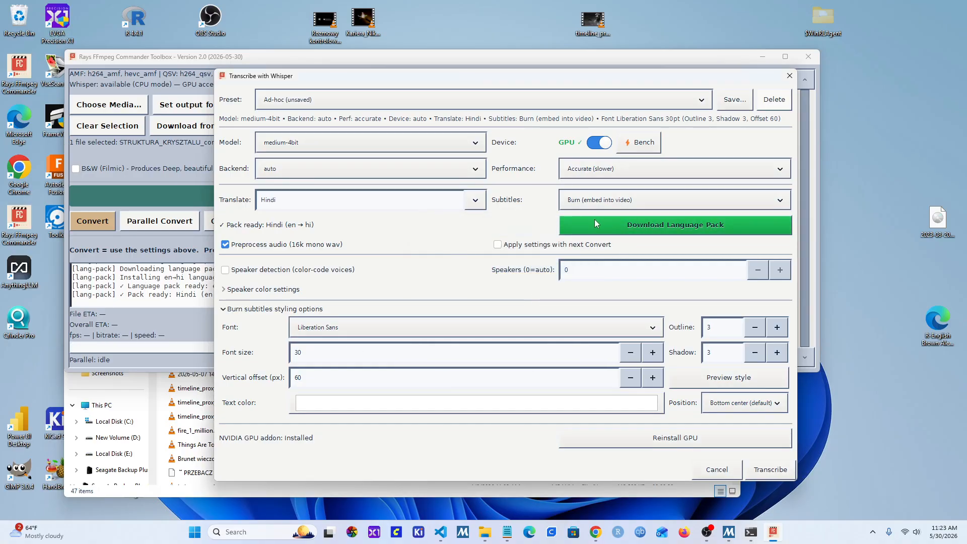
Step: Choose Burn (embed into video) as the subtitle output mode
click(639, 200)
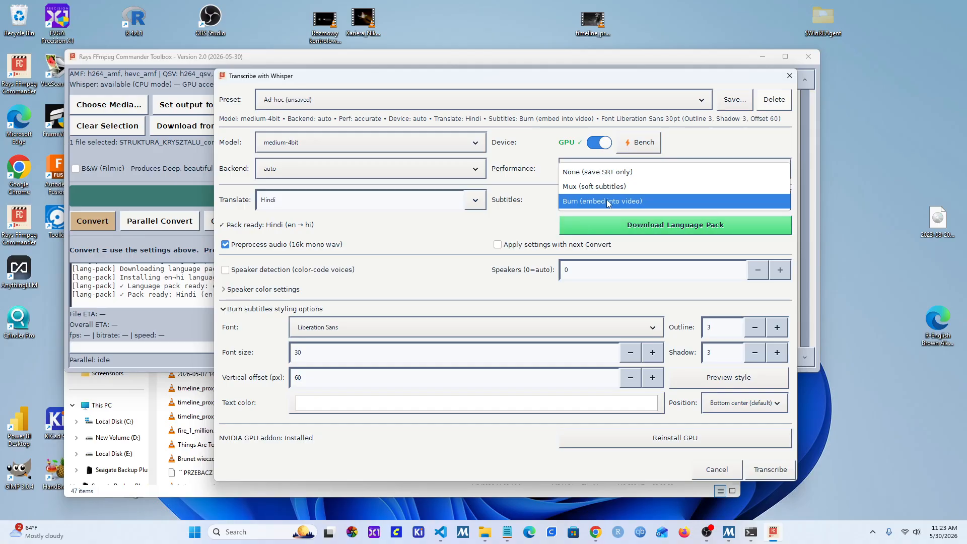
click(596, 202)
click(641, 201)
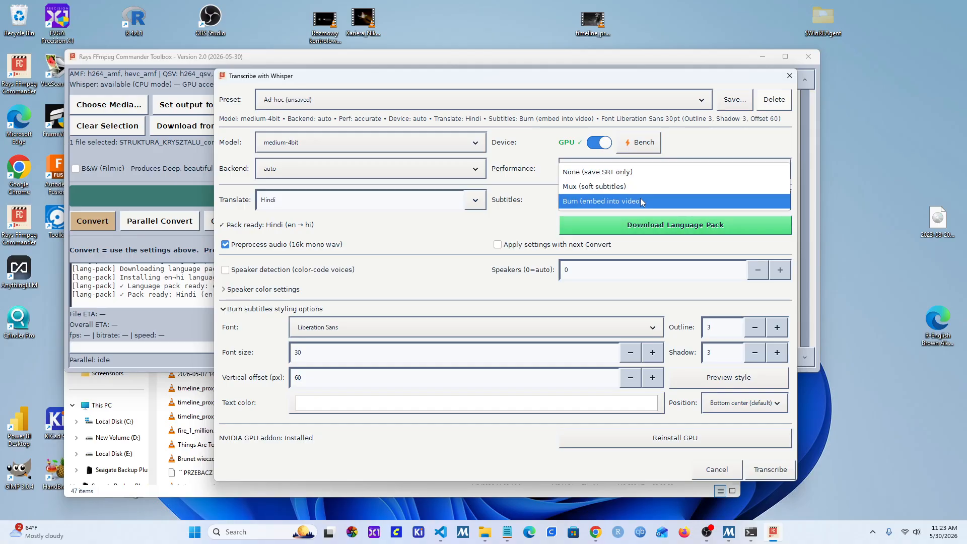
click(668, 198)
Step: Keep the performance at Accurate (slower) and choose the medium-4bit Whisper model
click(616, 173)
click(640, 169)
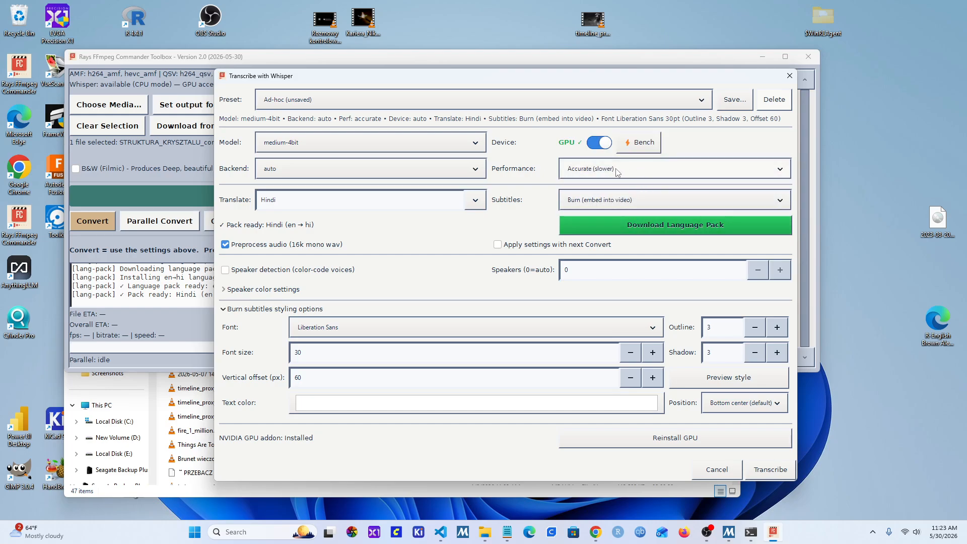
click(628, 174)
click(628, 174)
click(322, 142)
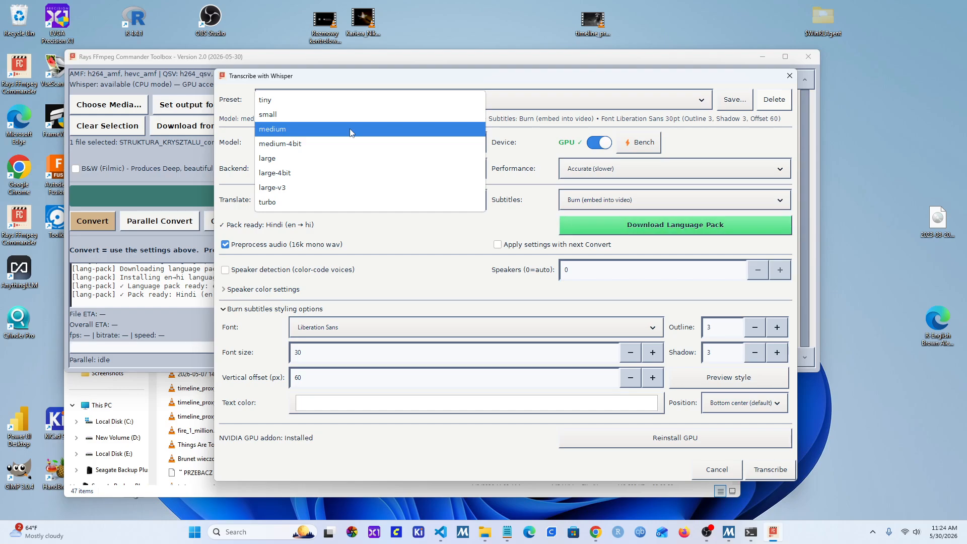
click(363, 143)
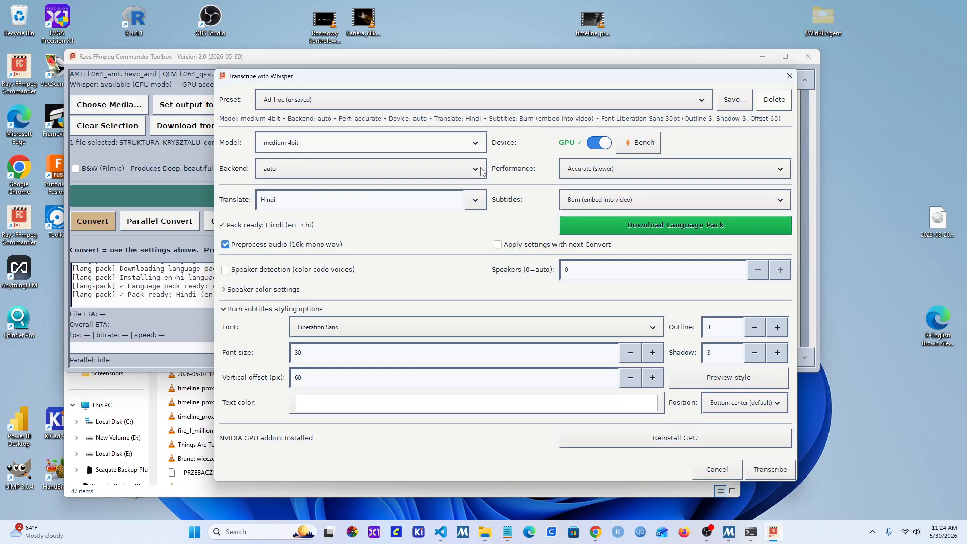
Step: Set the burned subtitle text color to the medium orange swatch
click(376, 403)
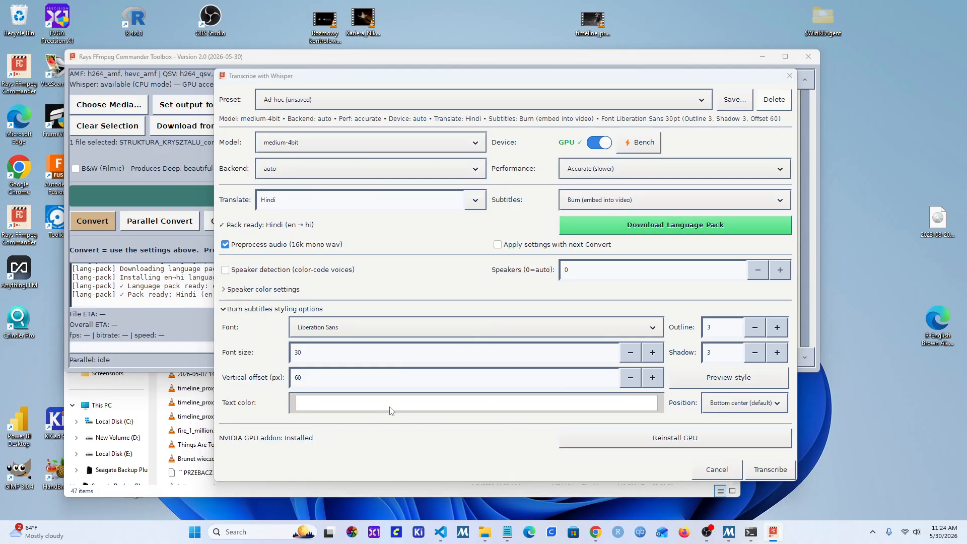
click(482, 268)
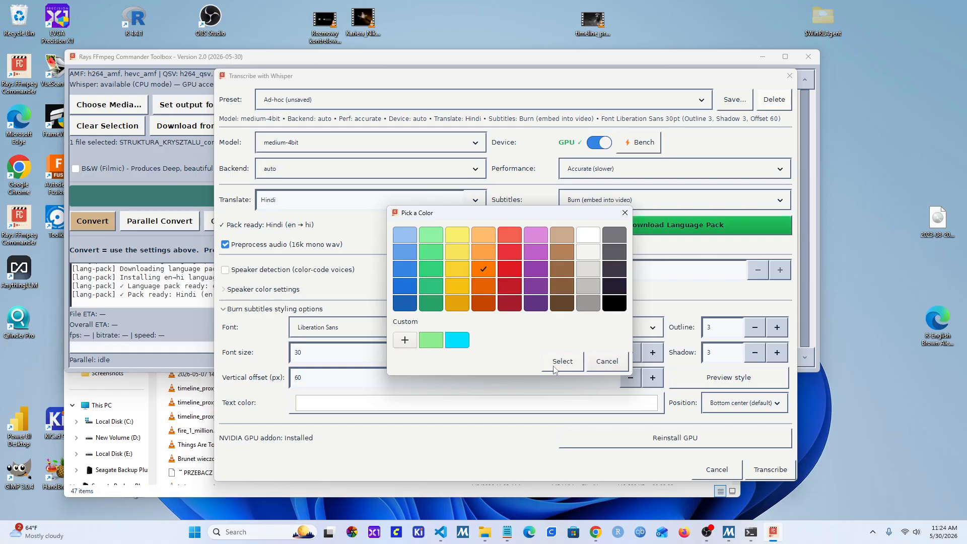
click(561, 362)
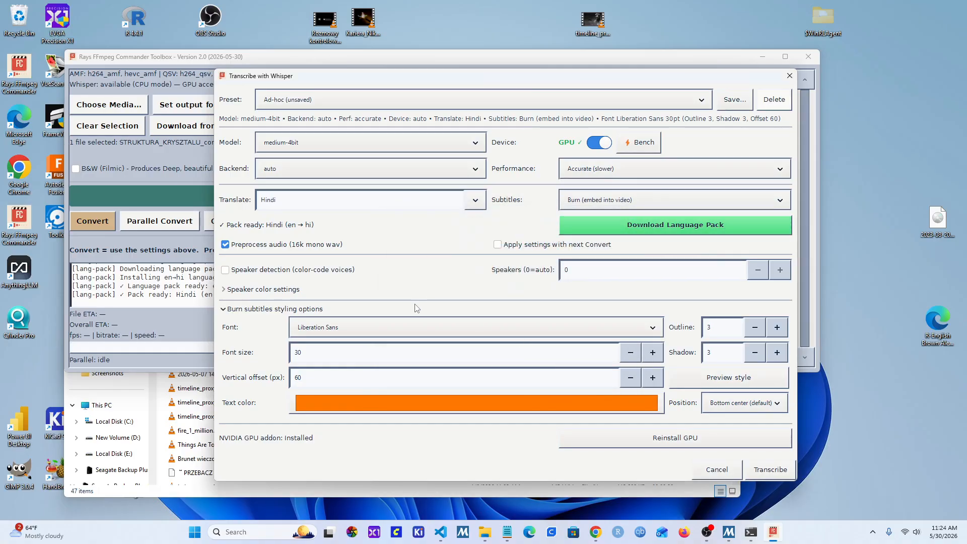
Step: Choose Liberation Sans as the subtitle font and keep the position at Bottom center (default)
click(355, 327)
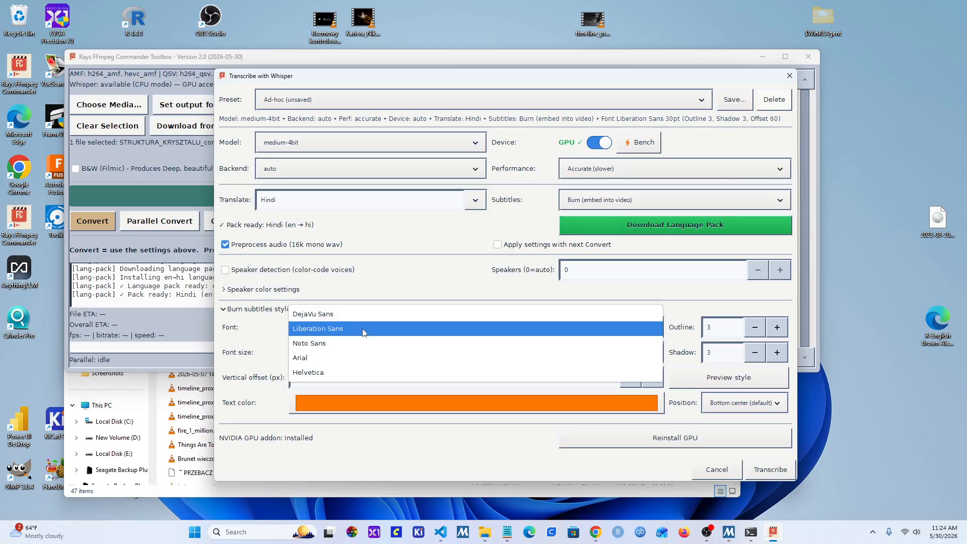
click(363, 327)
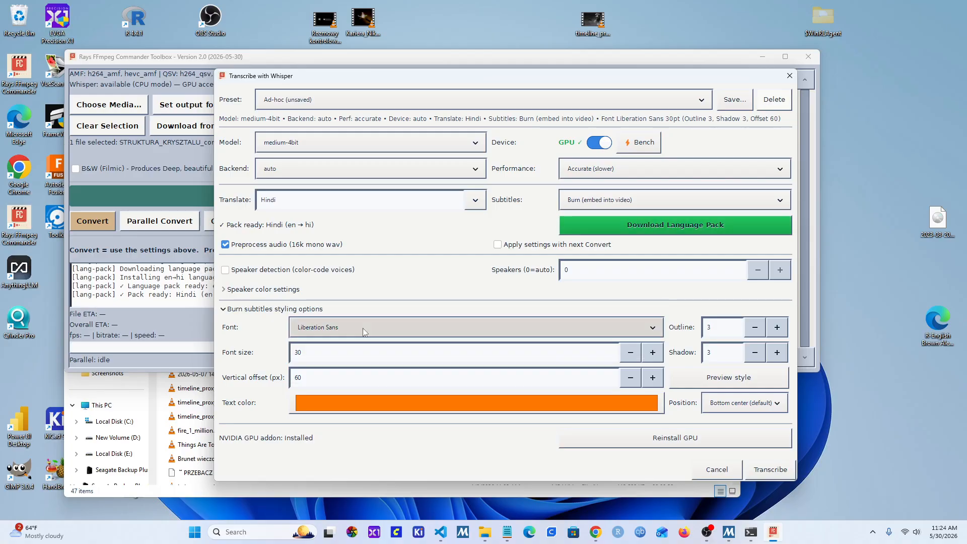
click(713, 407)
click(716, 405)
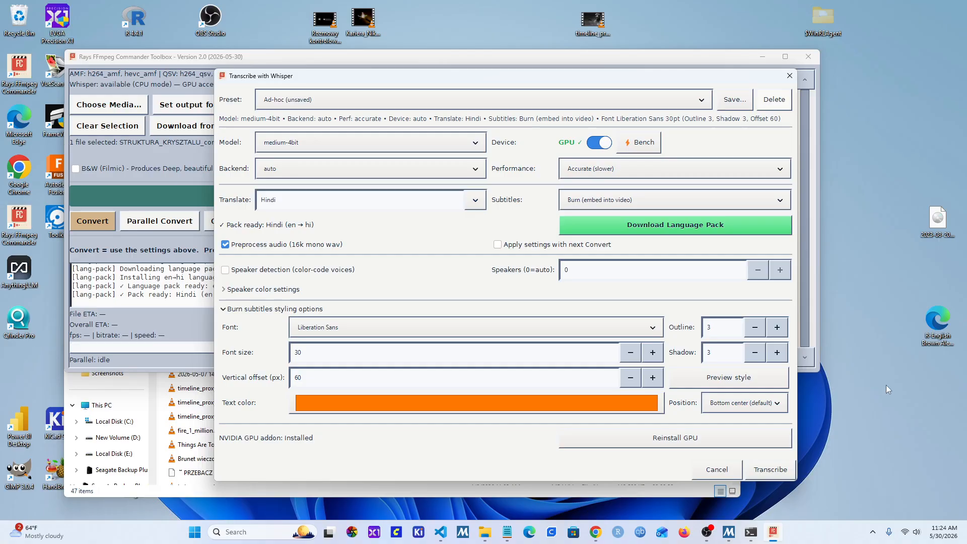